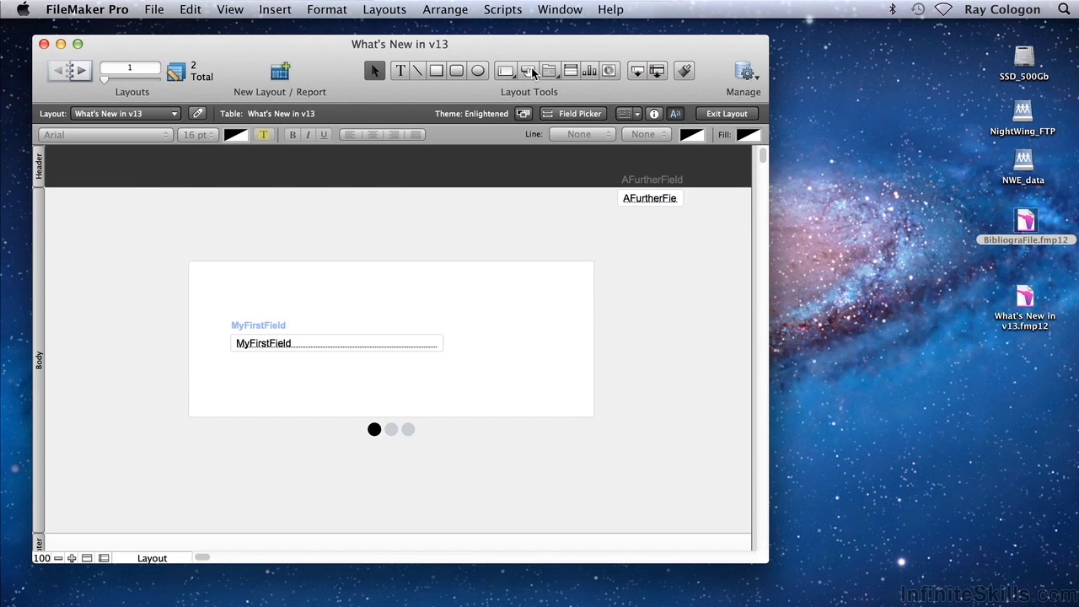
Draw a Popover Button in the body area above and to the right of MyFirstField
left_click(528, 72)
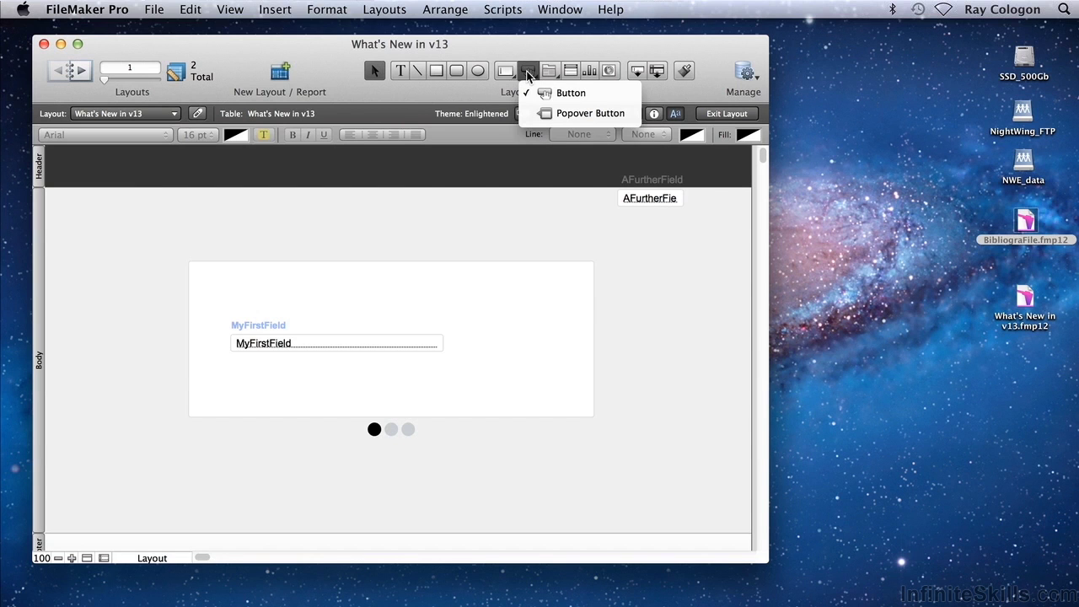
left_click(555, 113)
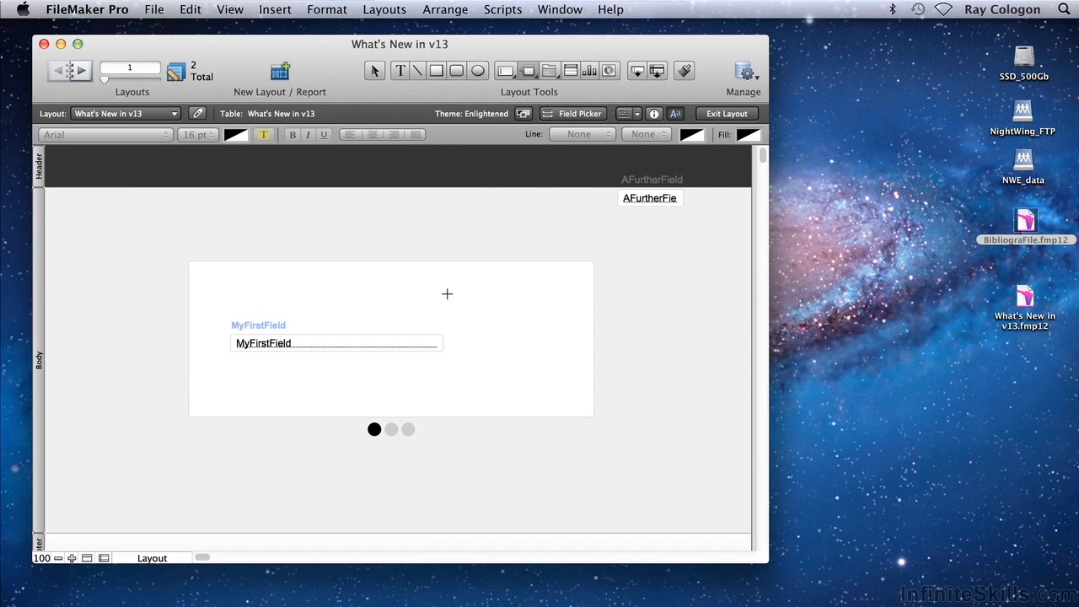
left_click_drag(446, 291, 520, 309)
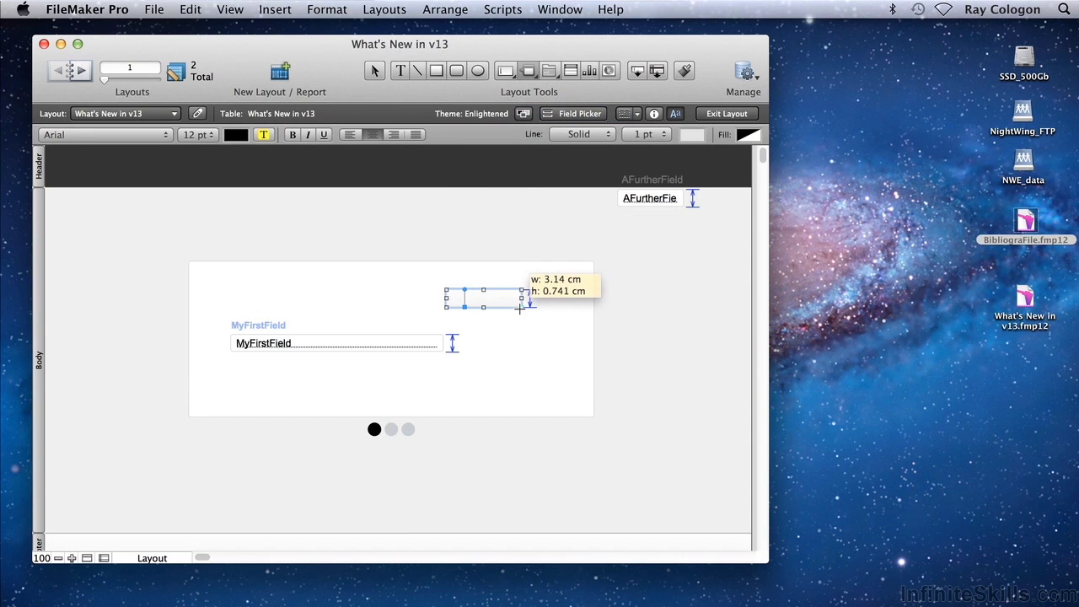
left_click_drag(521, 308, 519, 313)
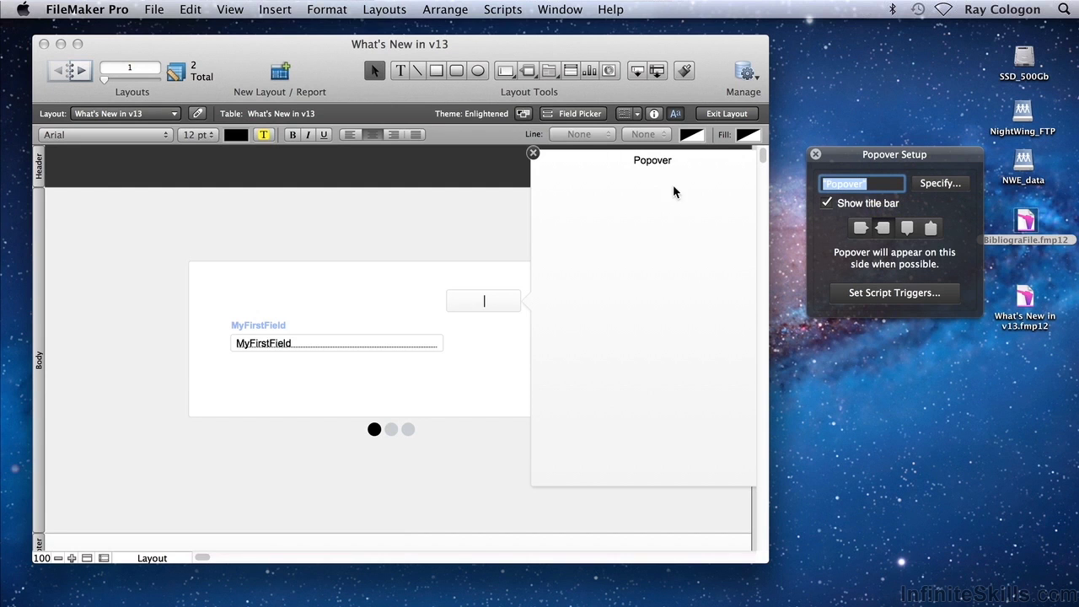
Enter 'Enter More Information' as the popover title and choose the bottom position option
type("Enter More I")
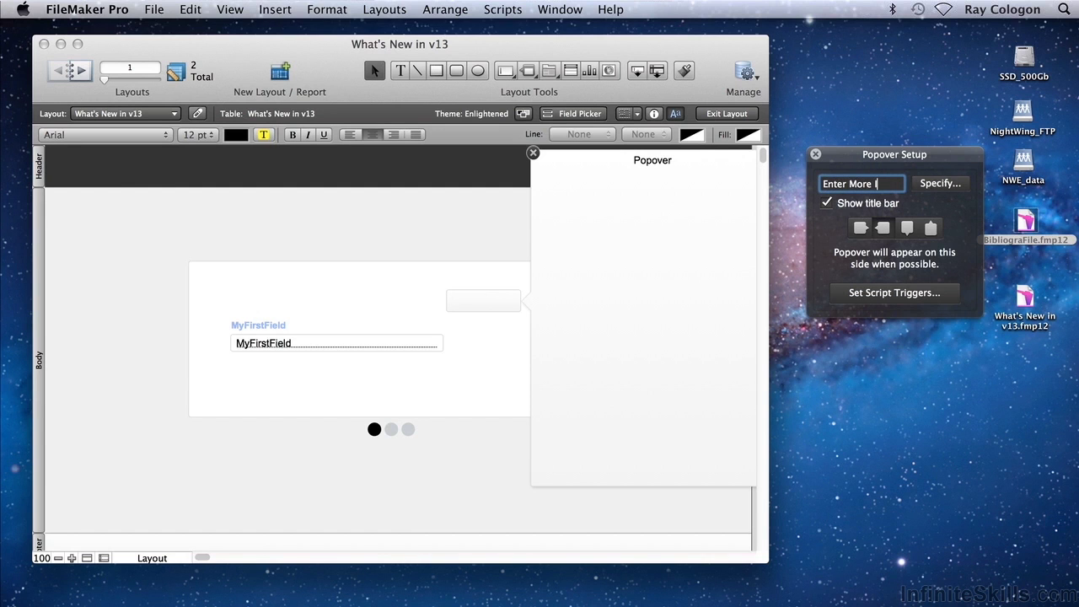
type("nformation")
key("Return")
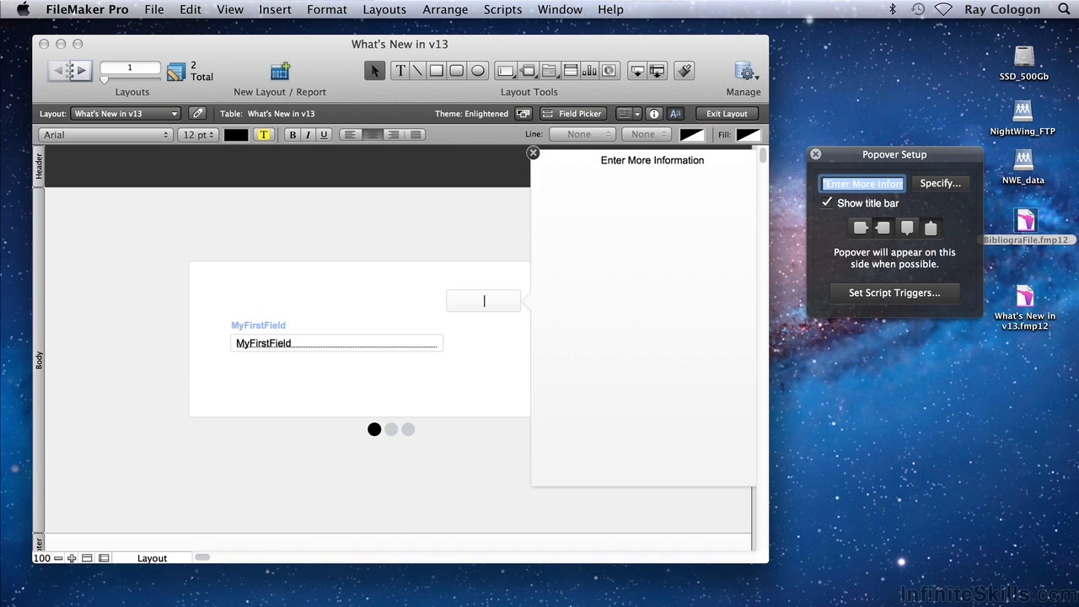
left_click(931, 227)
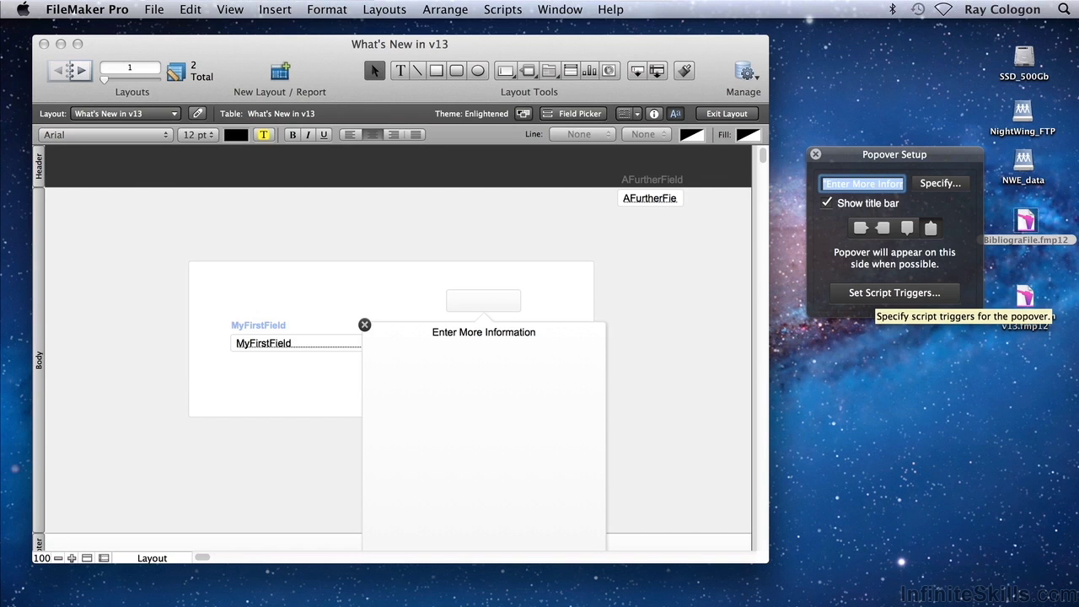
Close Popover Setup and drag the popover panel's bottom handle up to make it 200 pt tall
left_click(815, 155)
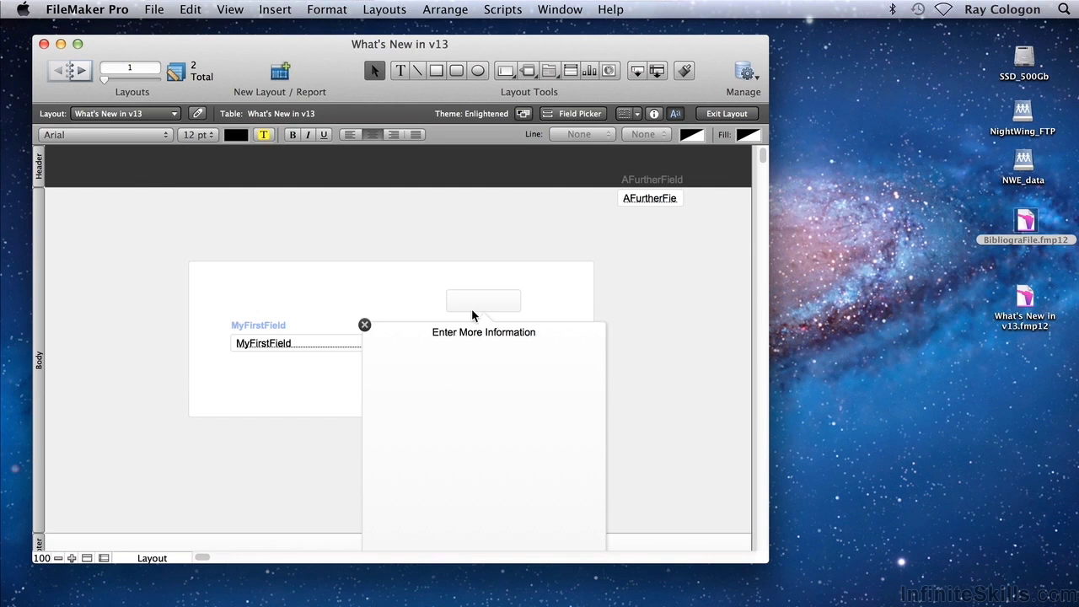
left_click(486, 355)
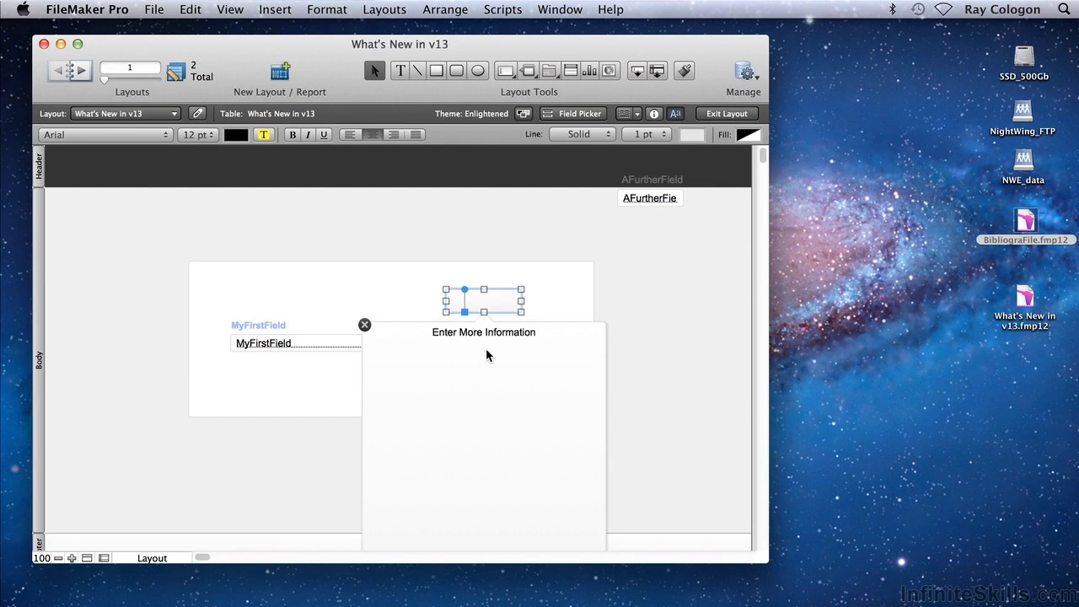
scroll(487, 355, "down", 5)
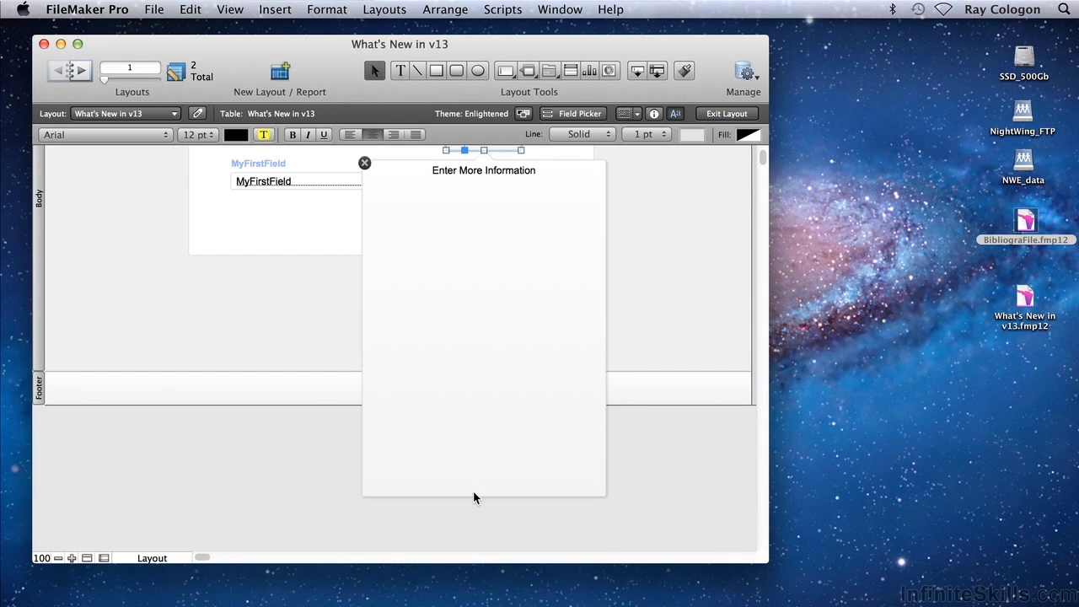
left_click(463, 476)
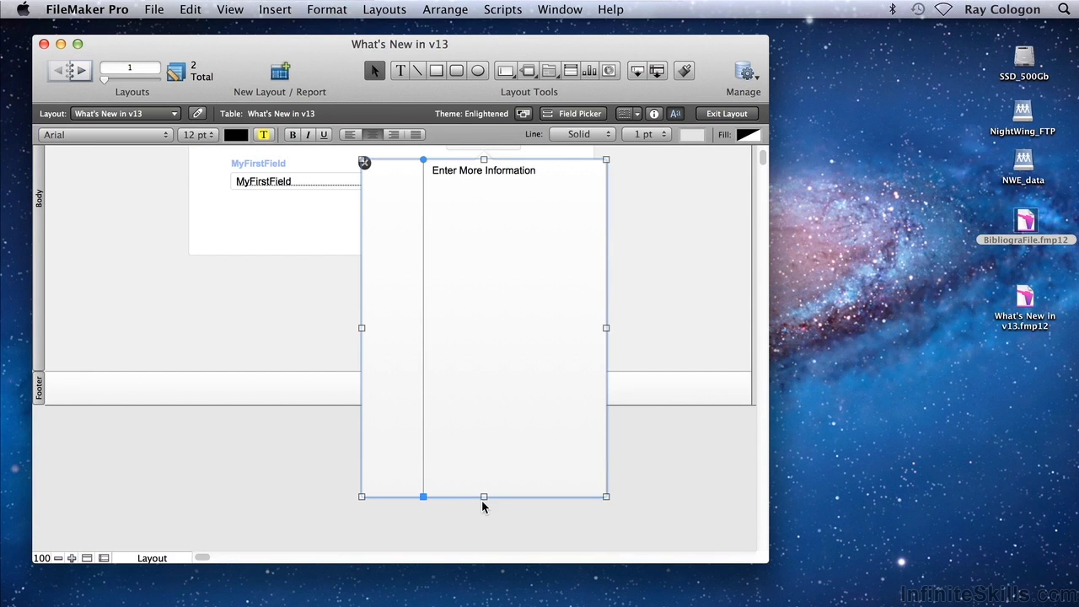
left_click_drag(483, 498, 463, 277)
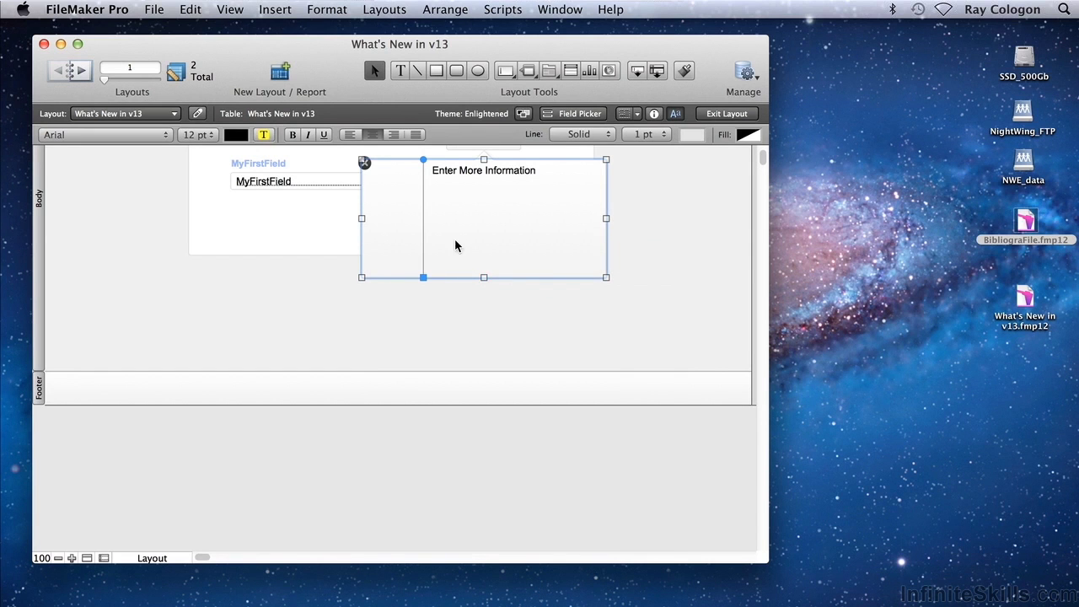
scroll(455, 237, "up", 5)
left_click(401, 70)
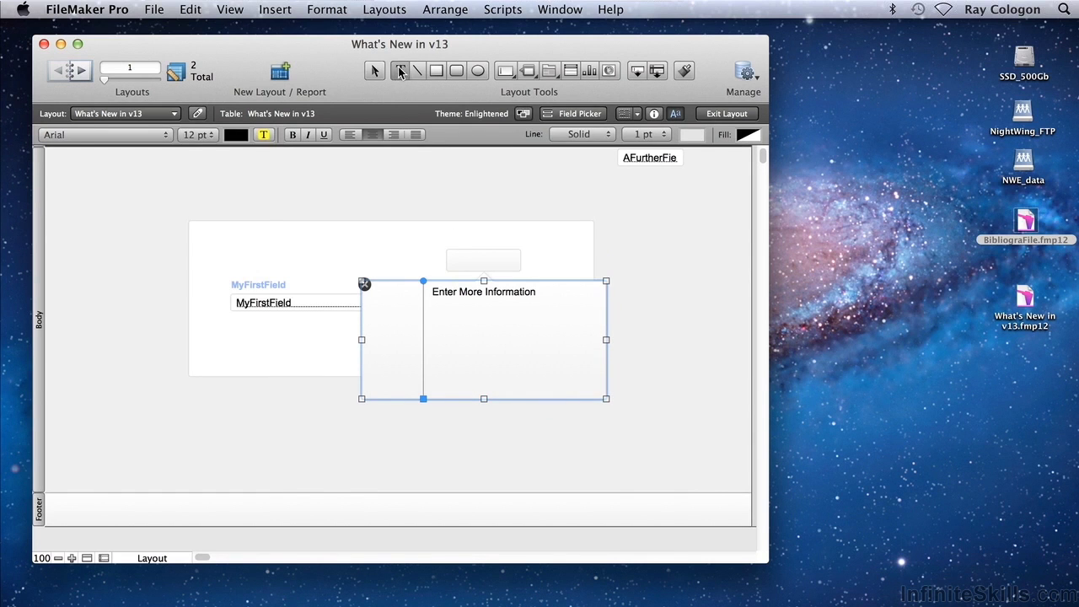
scroll(434, 207, "up", 2)
Relabel the popover button 'More...'
left_click(476, 300)
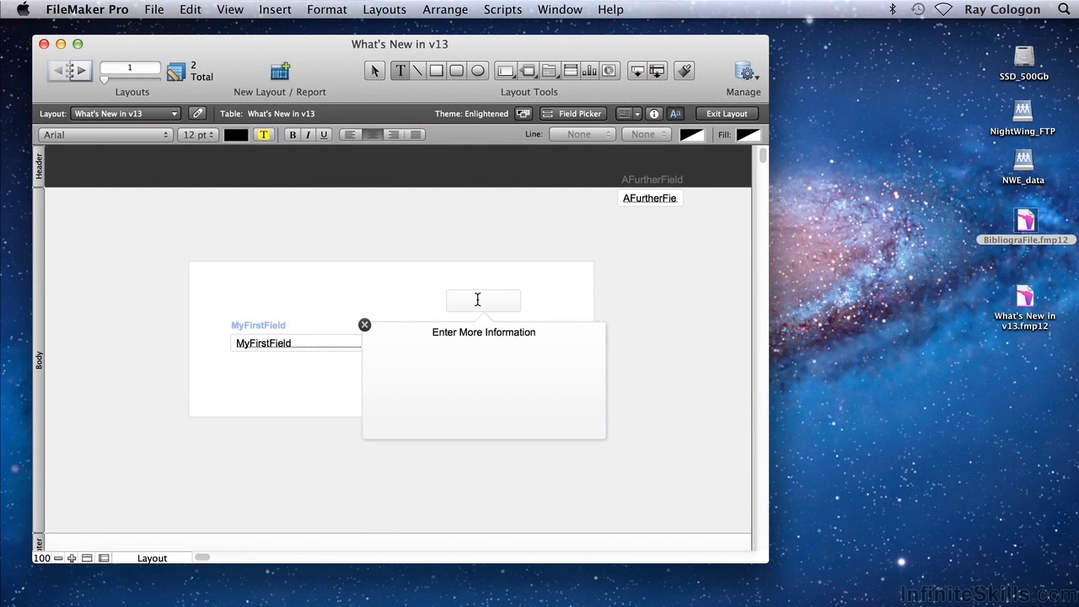
type("More...")
key("Escape")
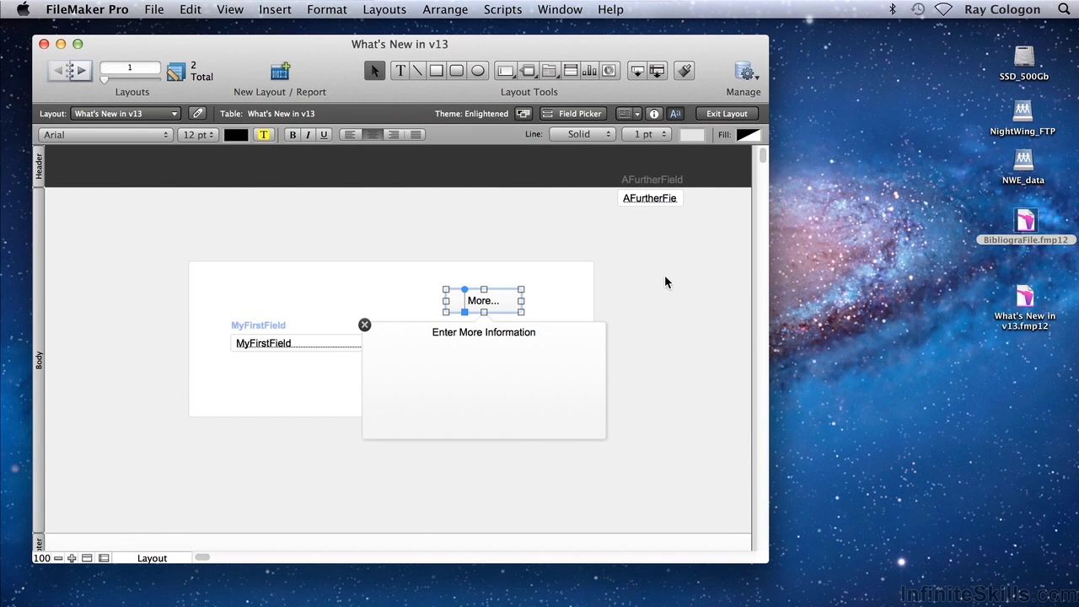
Move AFurtherField and its label from the header into the popover, nudging them up slightly
left_click(662, 199)
left_click(655, 180, "shift")
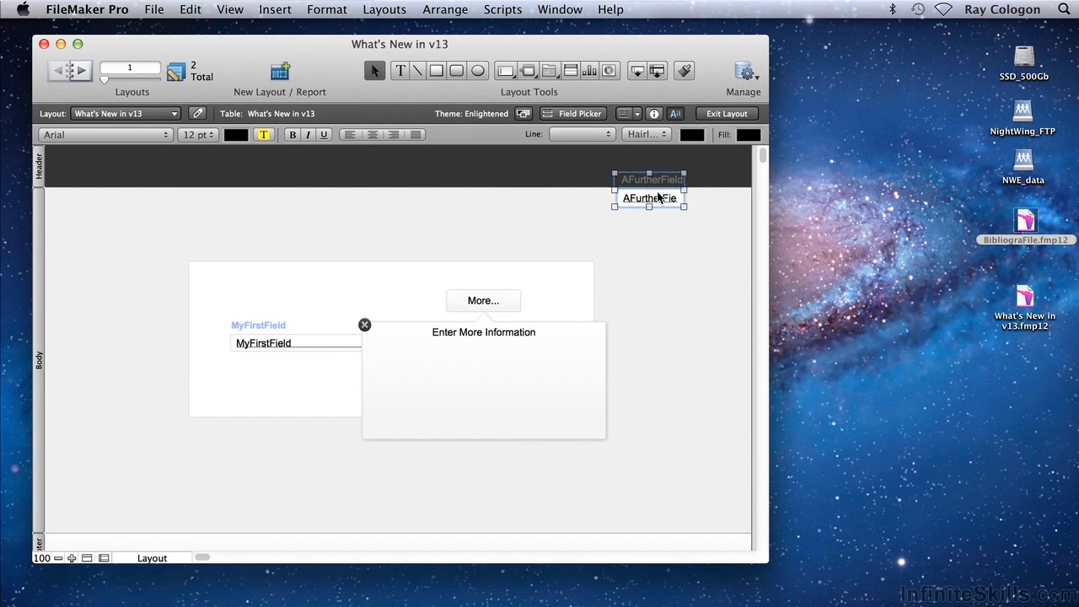
left_click_drag(662, 201, 495, 397)
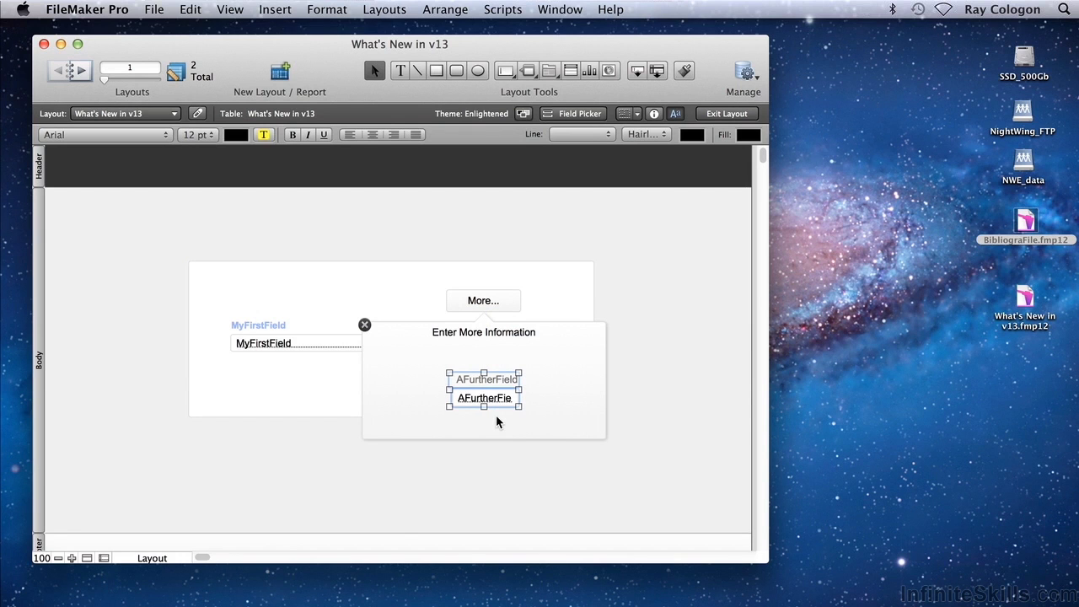
key("Up")
key("Up")
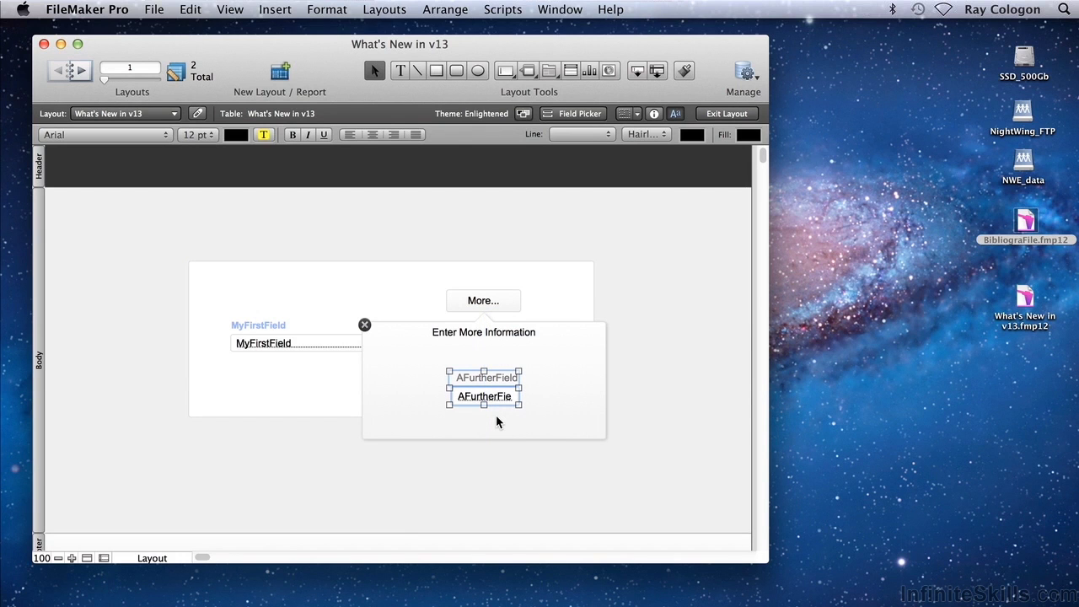
key("Up")
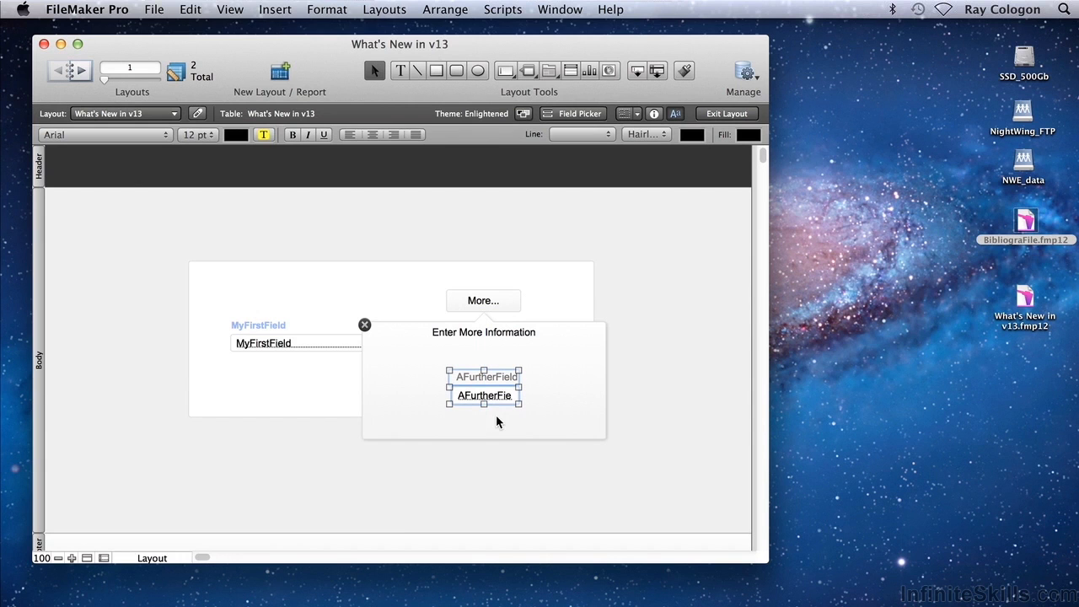
In Browse mode, flip between slide panels, open More... and click into AFurtherField, then return to Layout mode
left_click(157, 559)
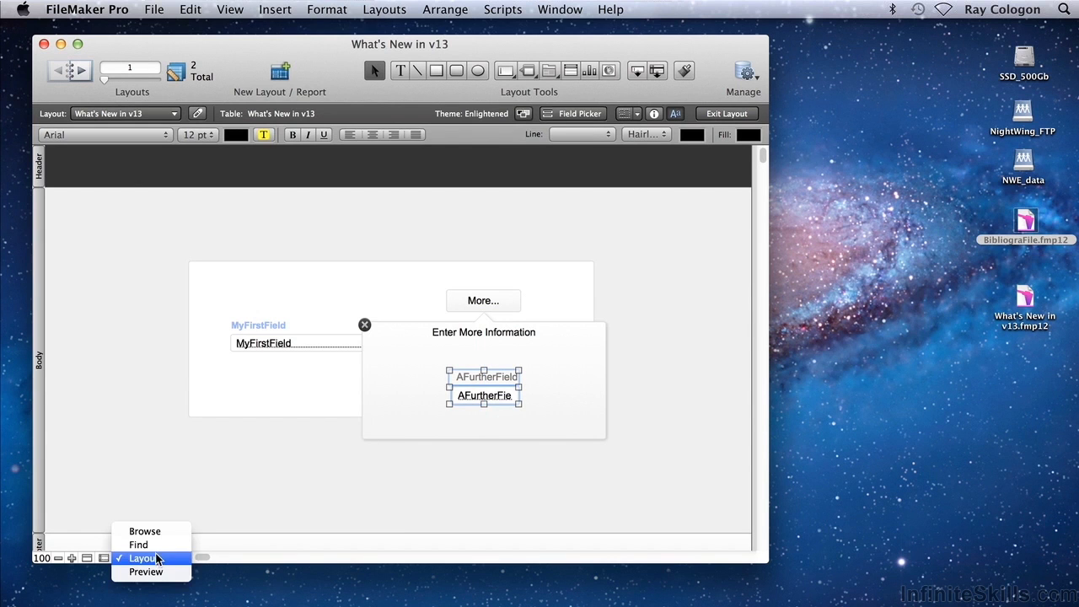
left_click(142, 531)
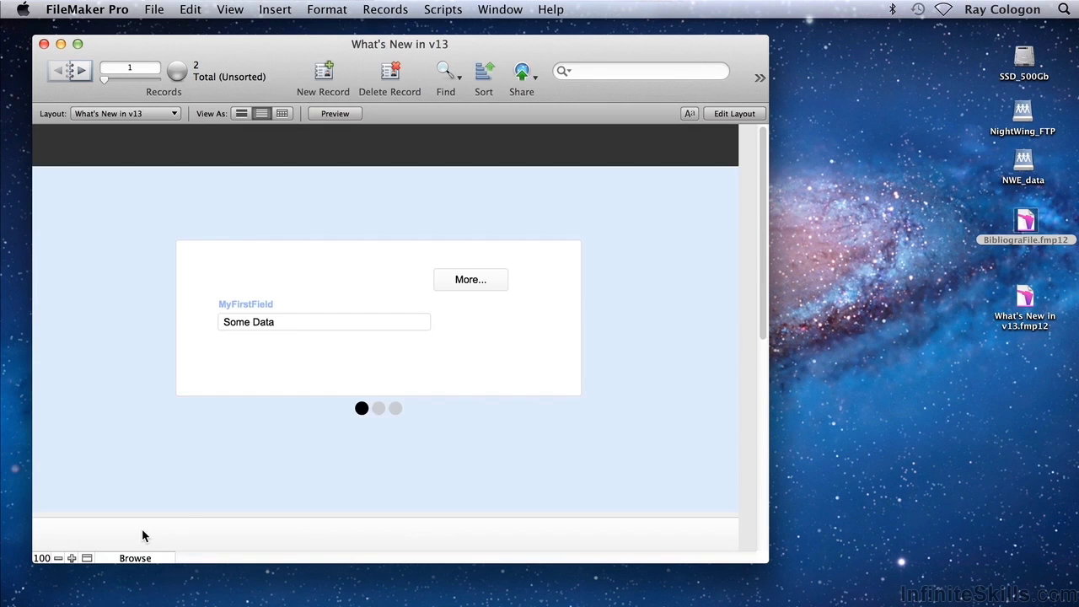
left_click(378, 410)
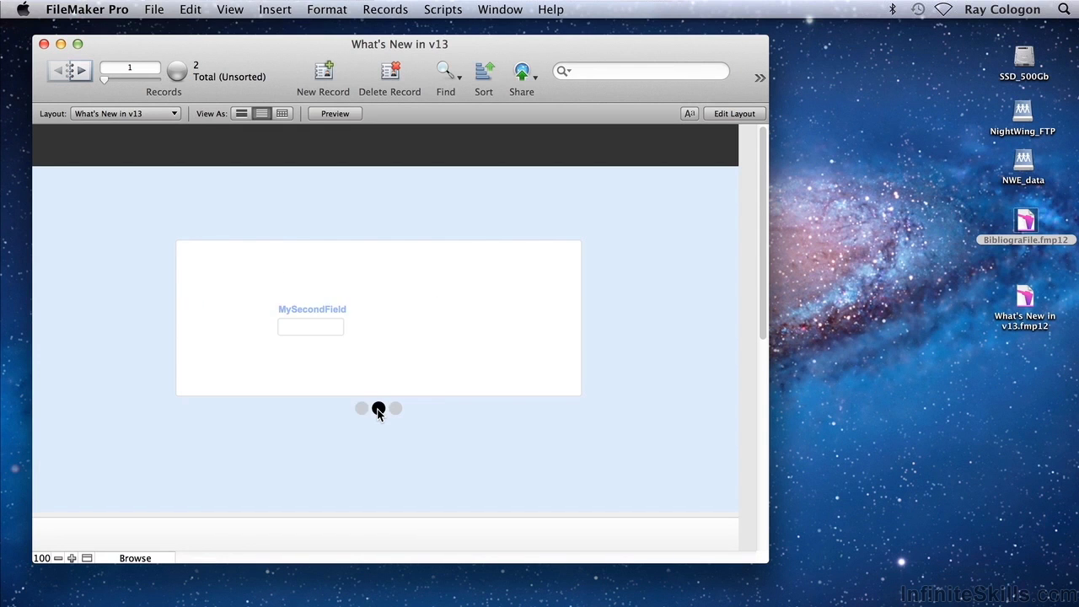
left_click(362, 409)
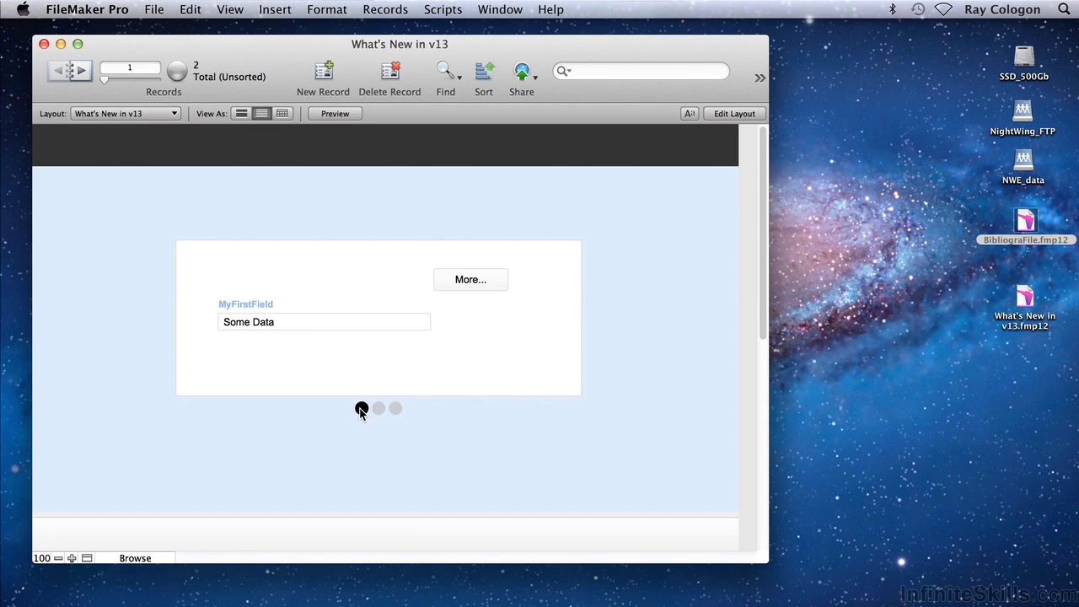
left_click(475, 280)
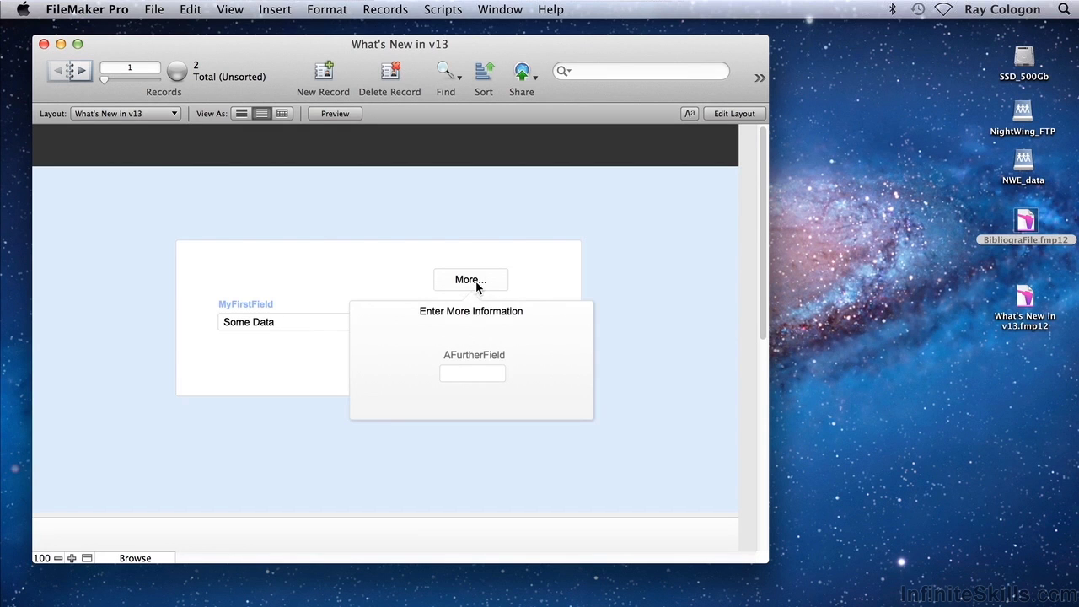
left_click(452, 376)
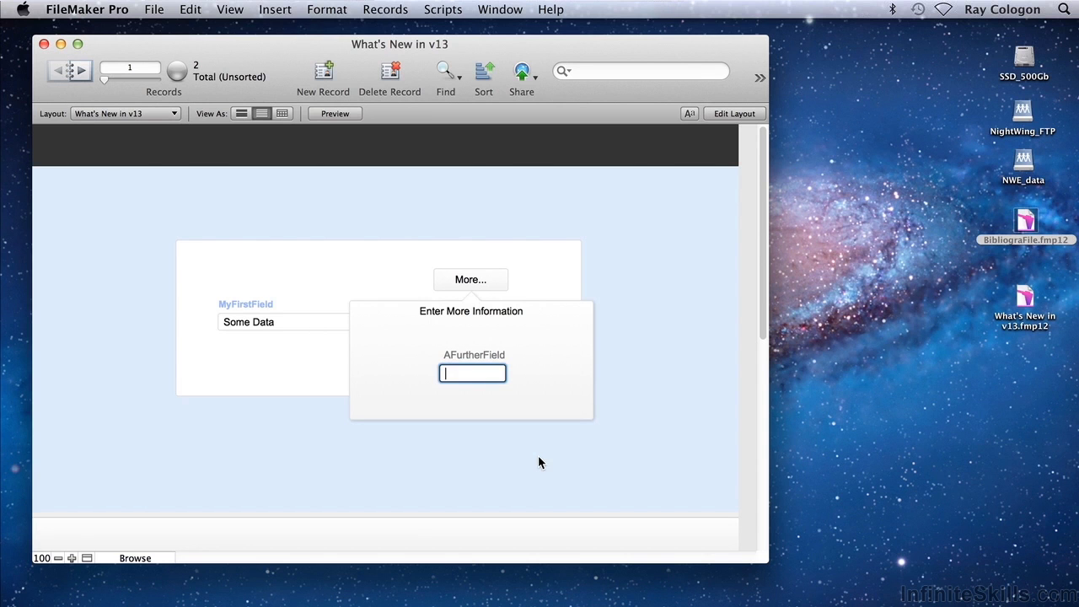
key("super+l")
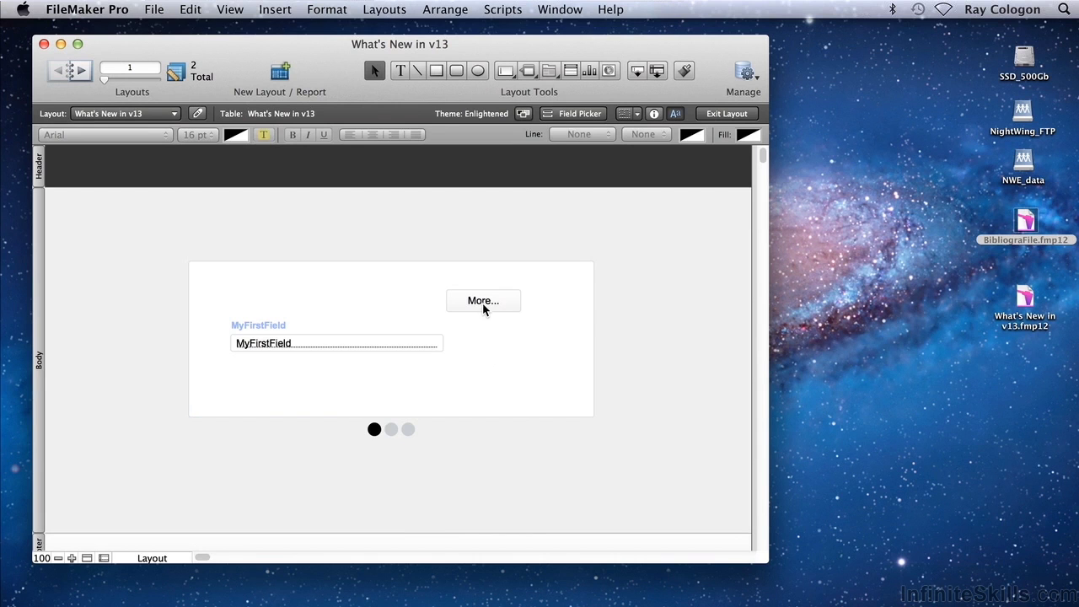
Open the More... popover and move AFurtherField with its label higher inside it
left_click(482, 303)
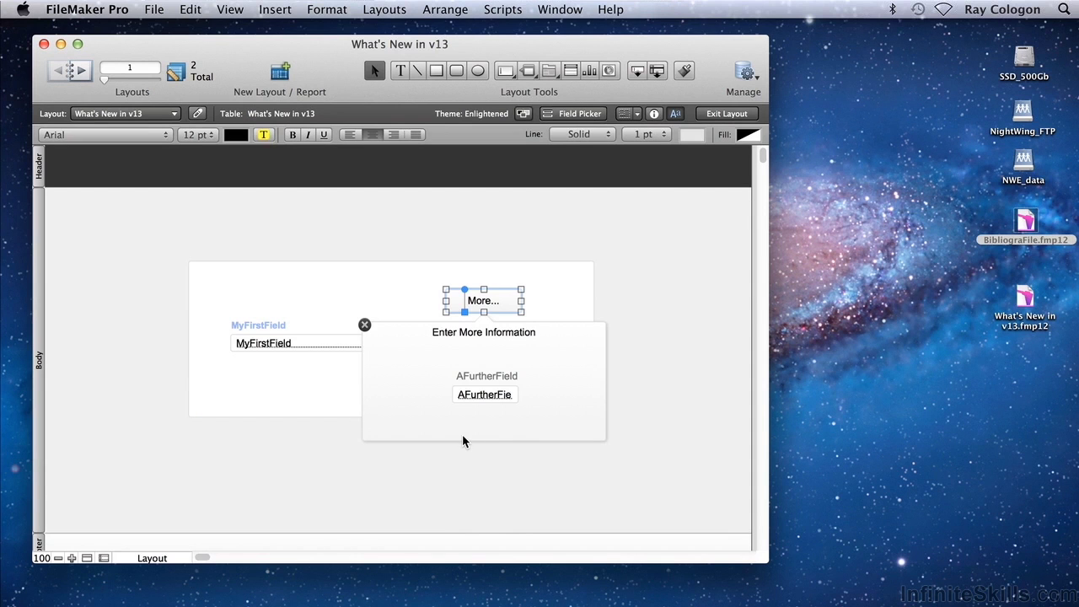
left_click(471, 394)
left_click(479, 377, "shift")
left_click_drag(475, 398, 468, 385)
left_click(447, 413)
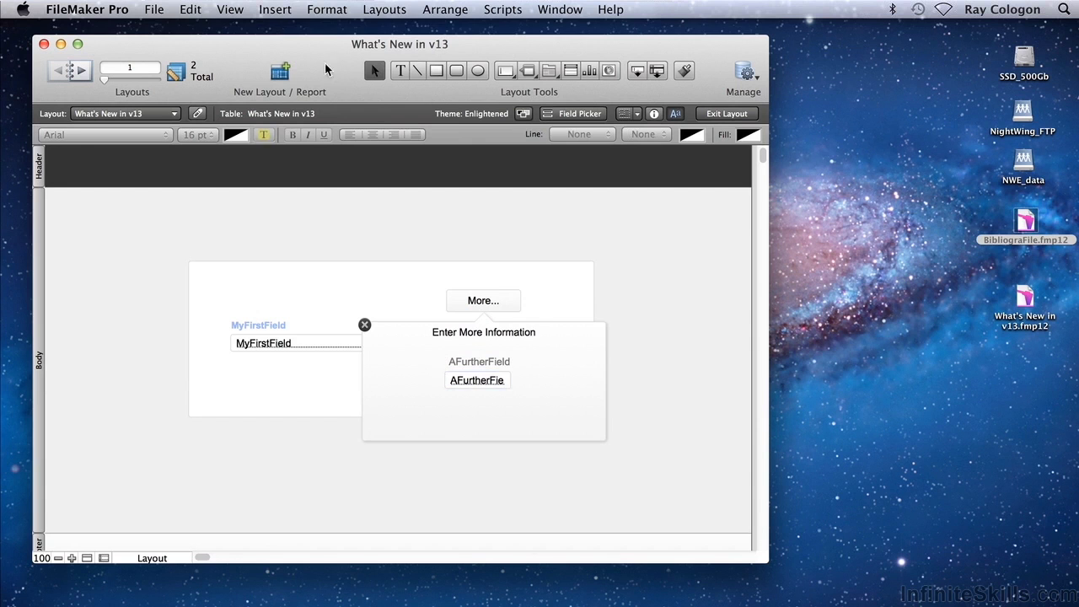
Add wrapped helper text 'Enter whatever text you like in the field above' below AFurtherField, then switch to Browse mode
left_click(401, 70)
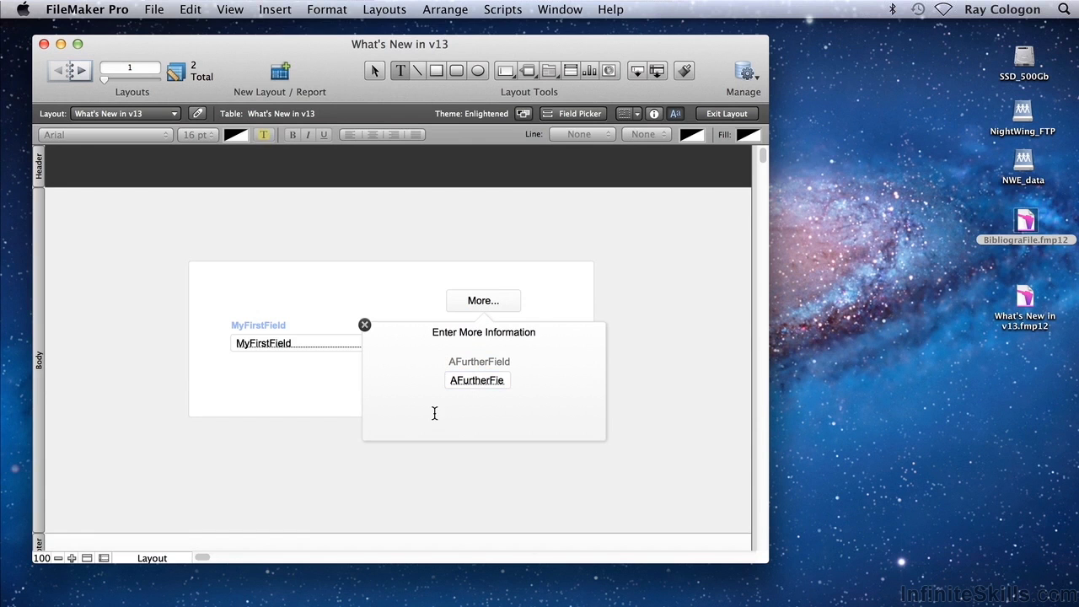
left_click(435, 419)
type("Enter w")
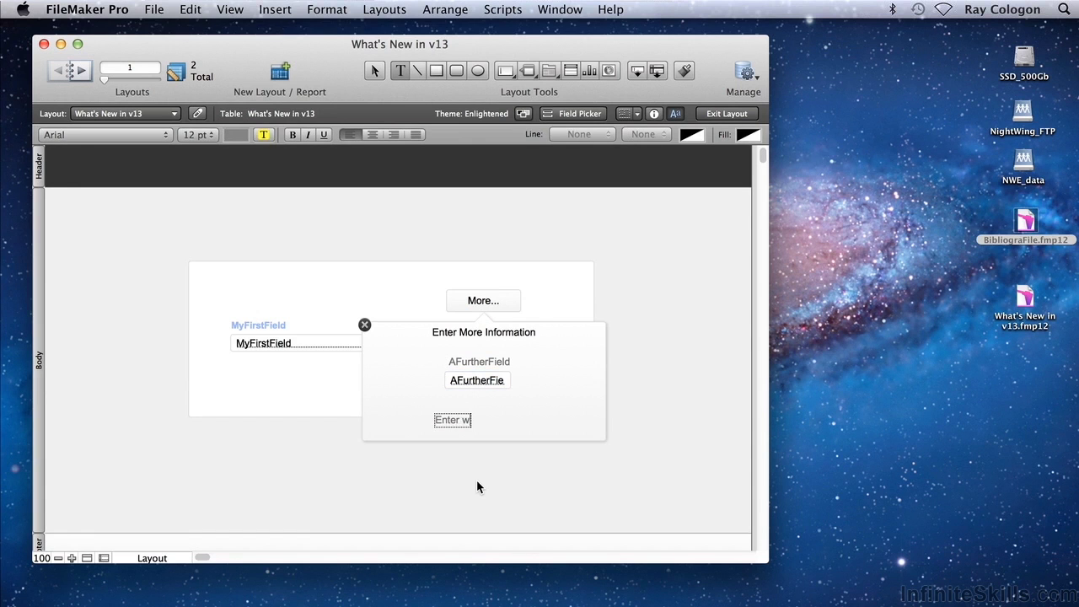
type("hatever text you like in the")
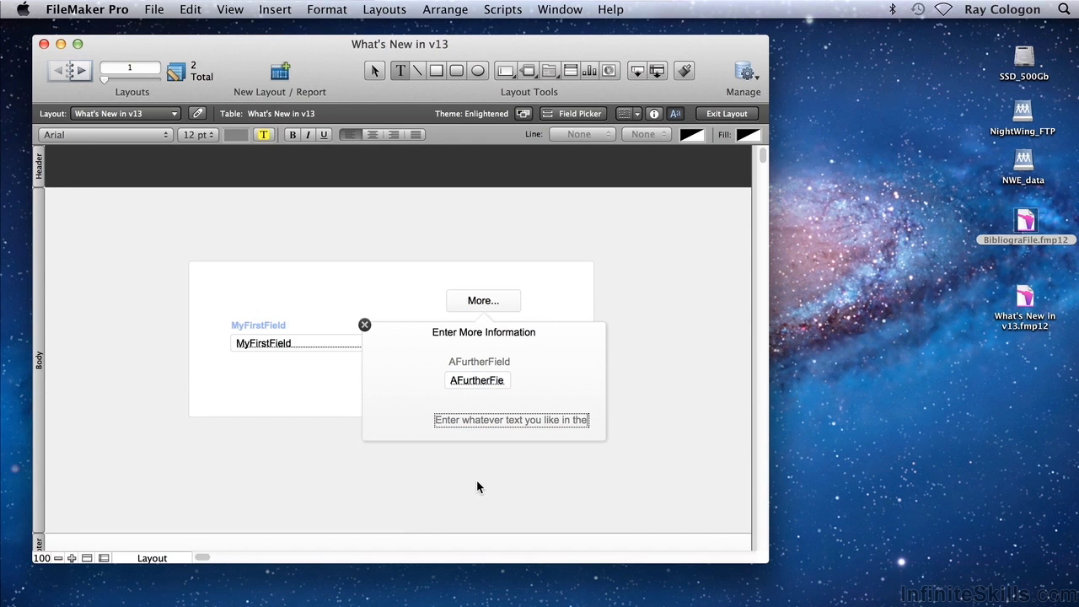
type(" fie")
key("Escape")
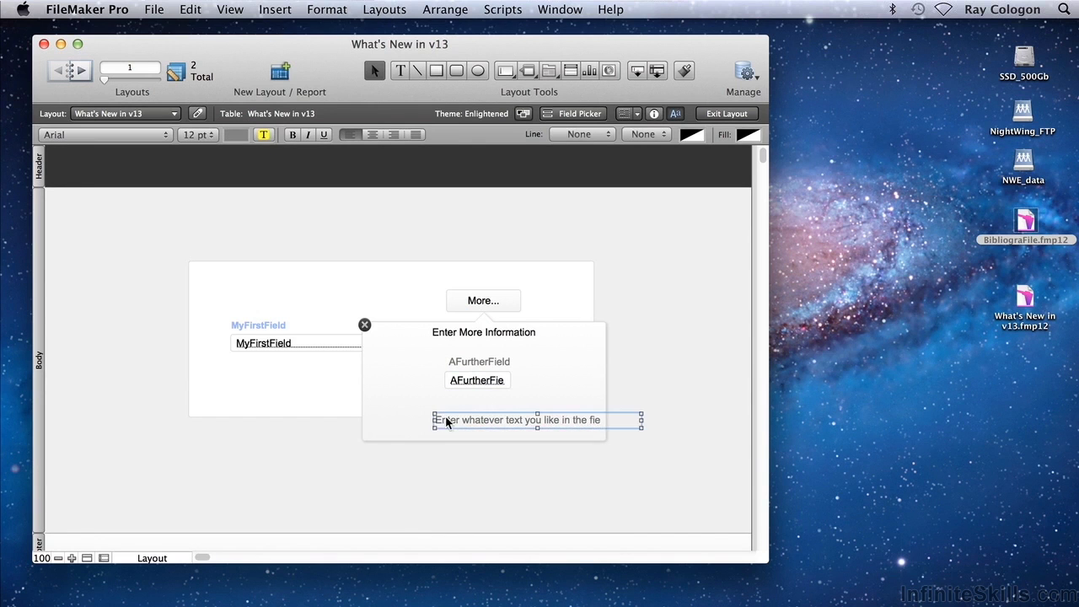
left_click_drag(640, 428, 537, 450)
left_click_drag(508, 415, 508, 415)
left_click(556, 372)
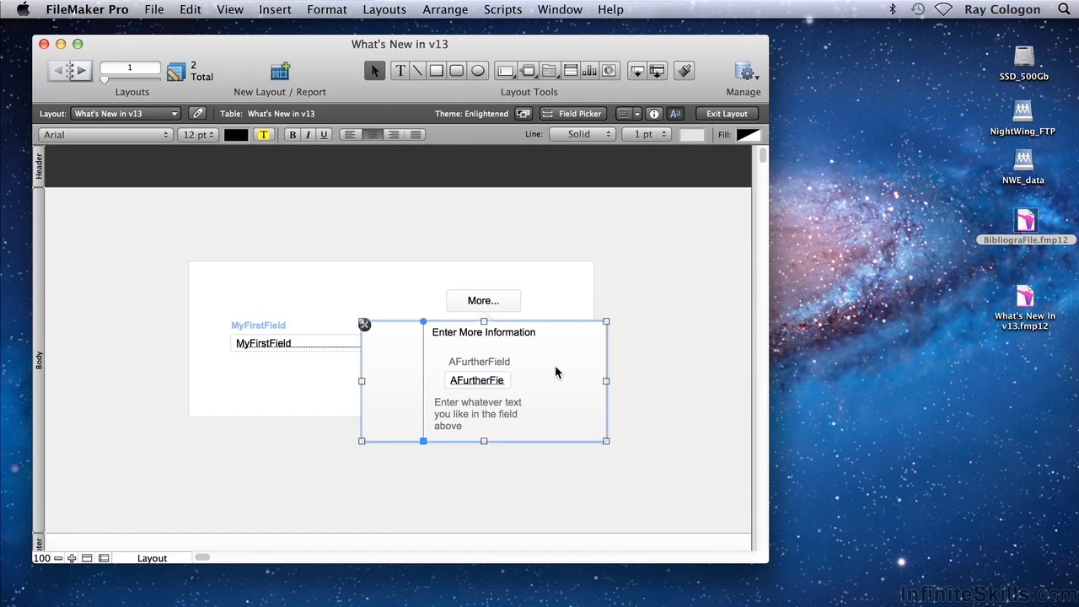
key("super+b")
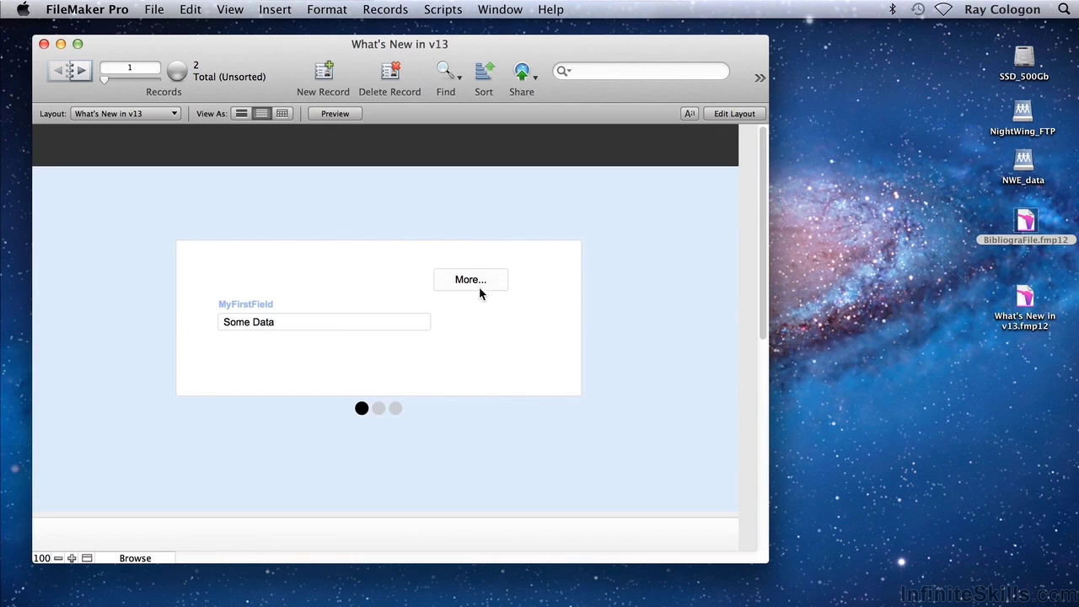
left_click(470, 280)
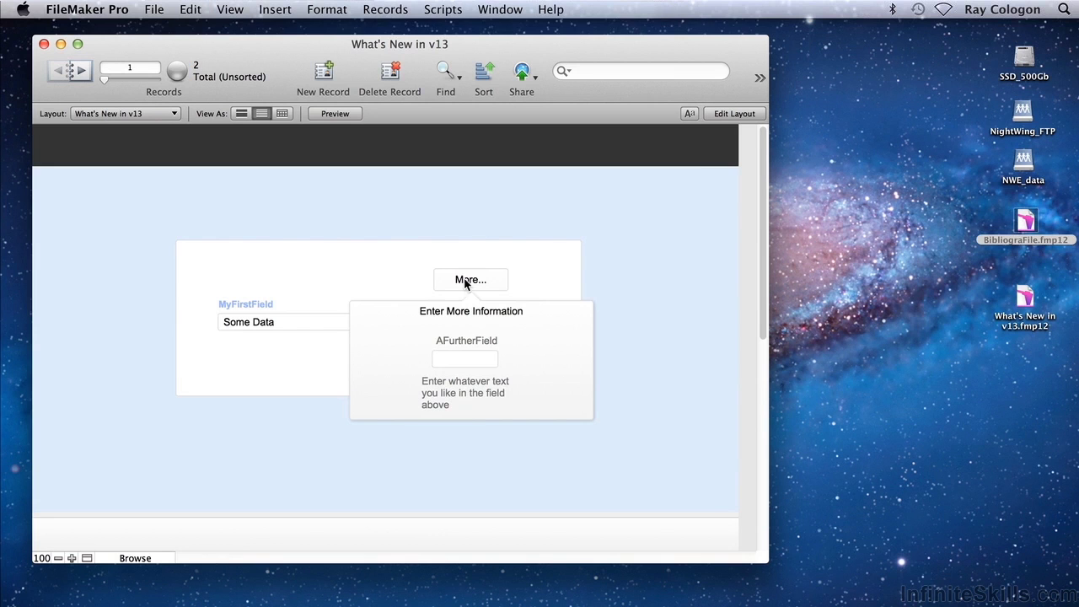
left_click(609, 273)
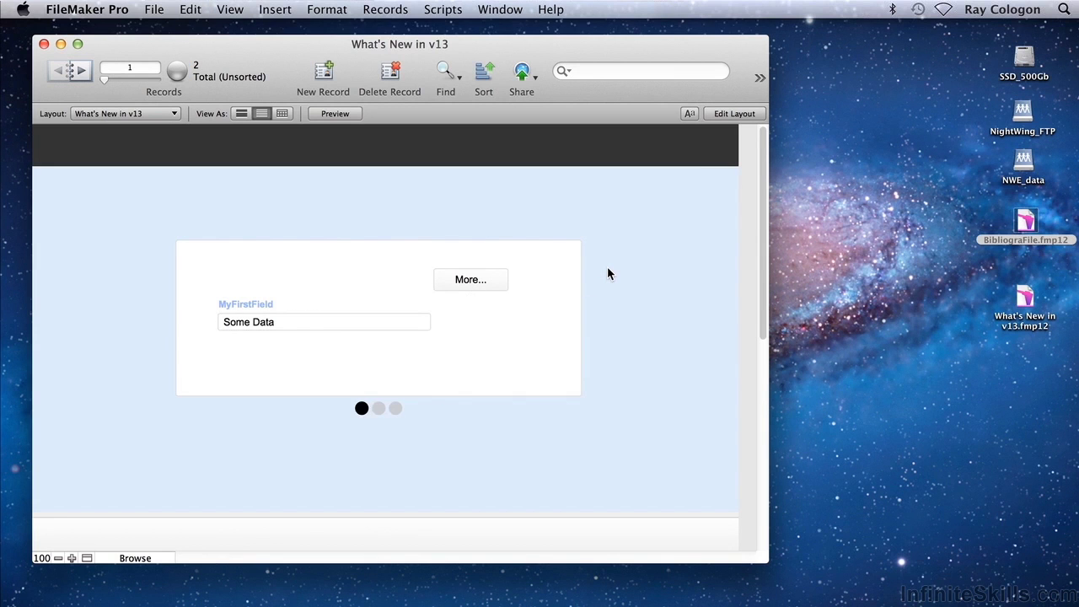